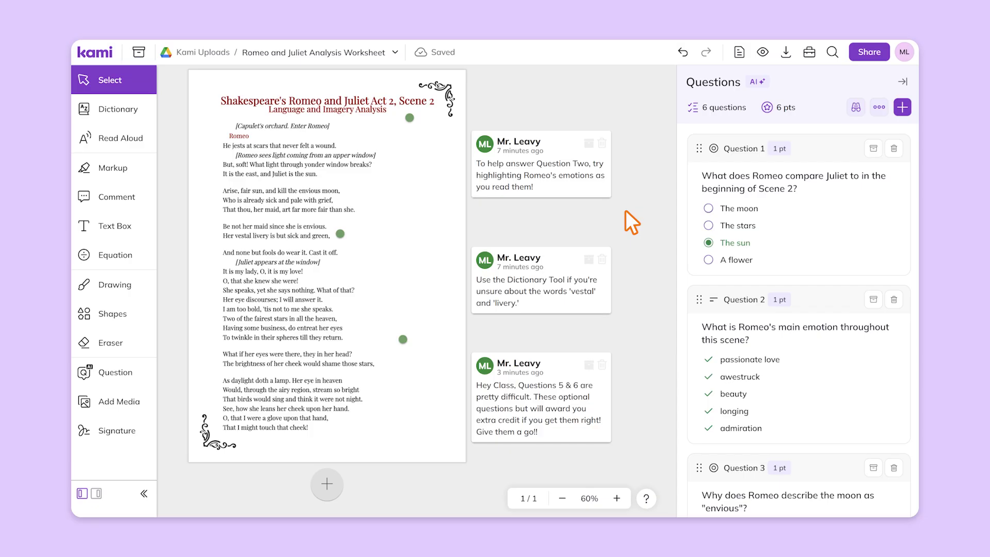
# Review the preset answers in the Questions panel and expand the teacher comment near the title
pyautogui.scroll(-5, 849, 265)
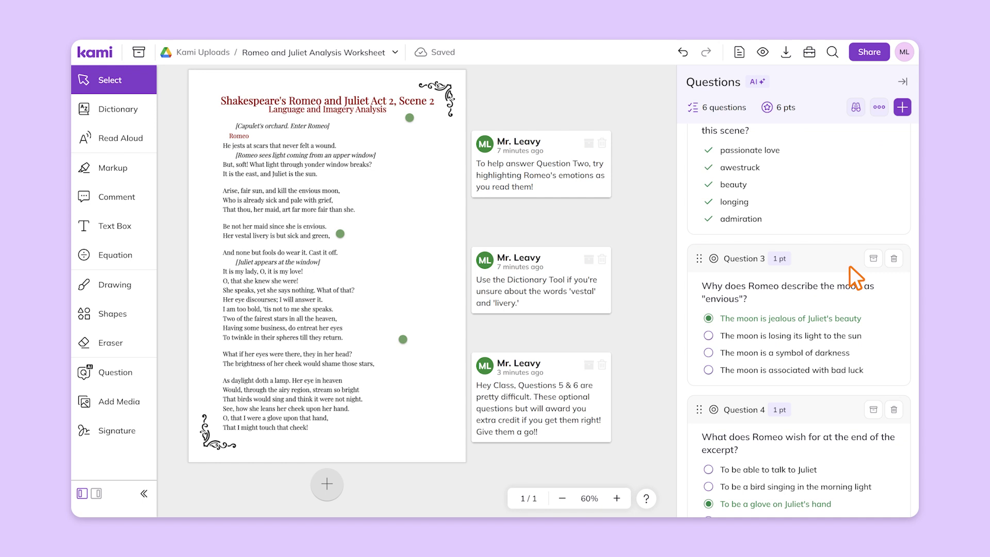
pyautogui.scroll(-4, 856, 278)
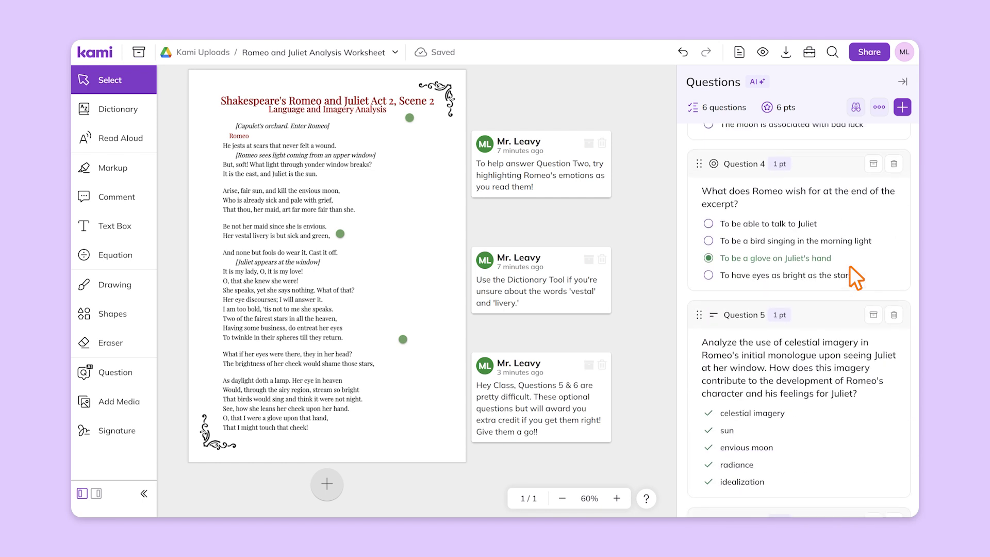
pyautogui.scroll(4, 856, 279)
pyautogui.scroll(5, 850, 266)
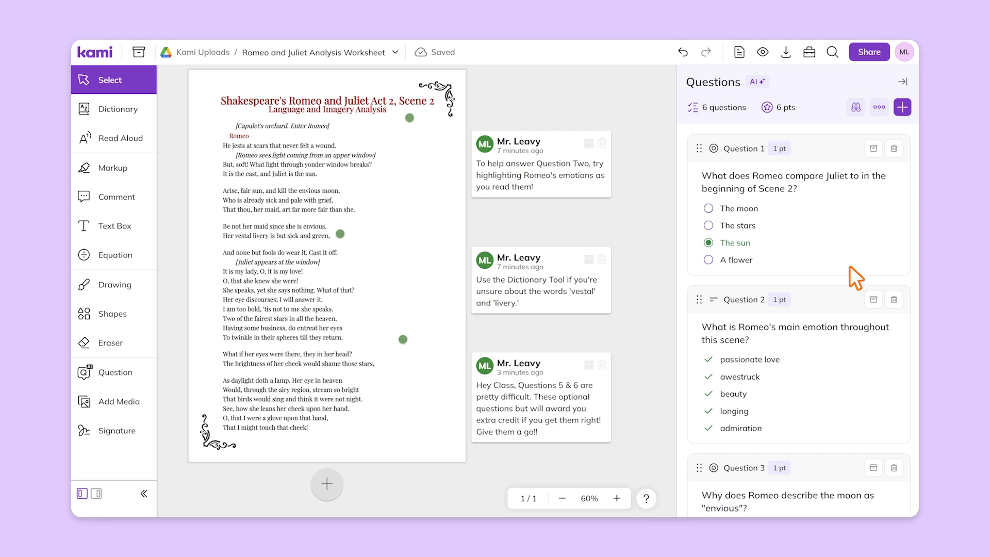
pyautogui.click(409, 119)
# Create a Google Classroom assignment, keeping 'Make a copy for each student (recommended)'
pyautogui.click(869, 53)
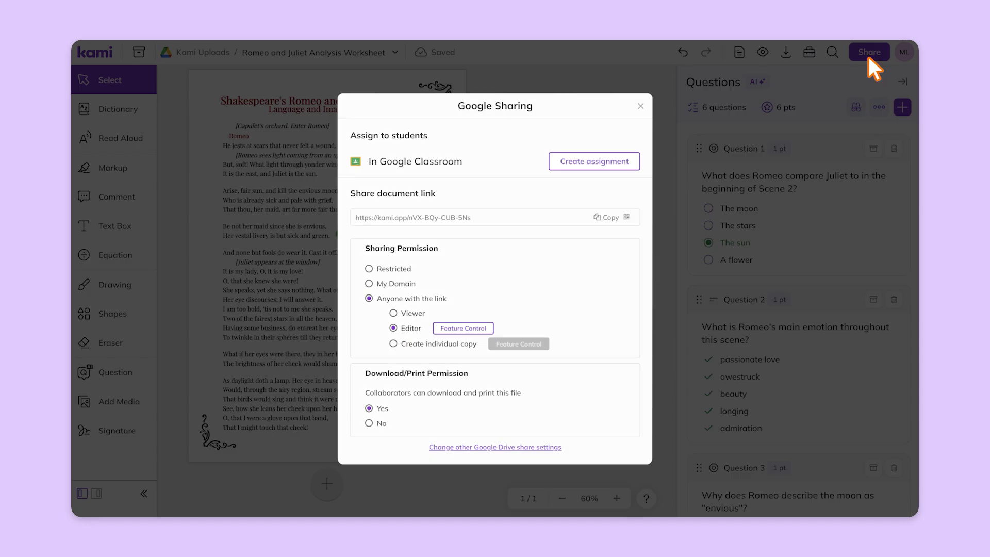
pyautogui.click(632, 164)
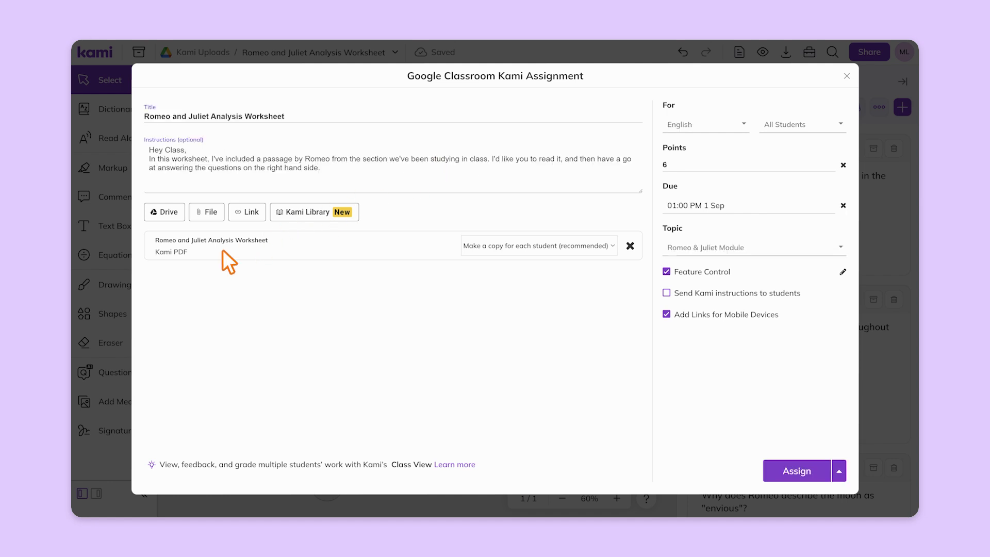
pyautogui.click(612, 246)
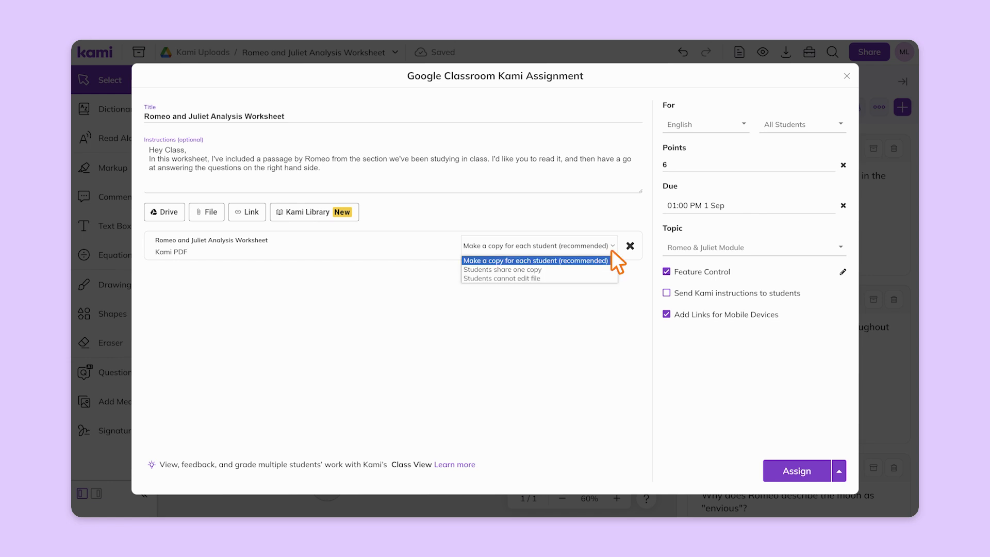
pyautogui.click(612, 251)
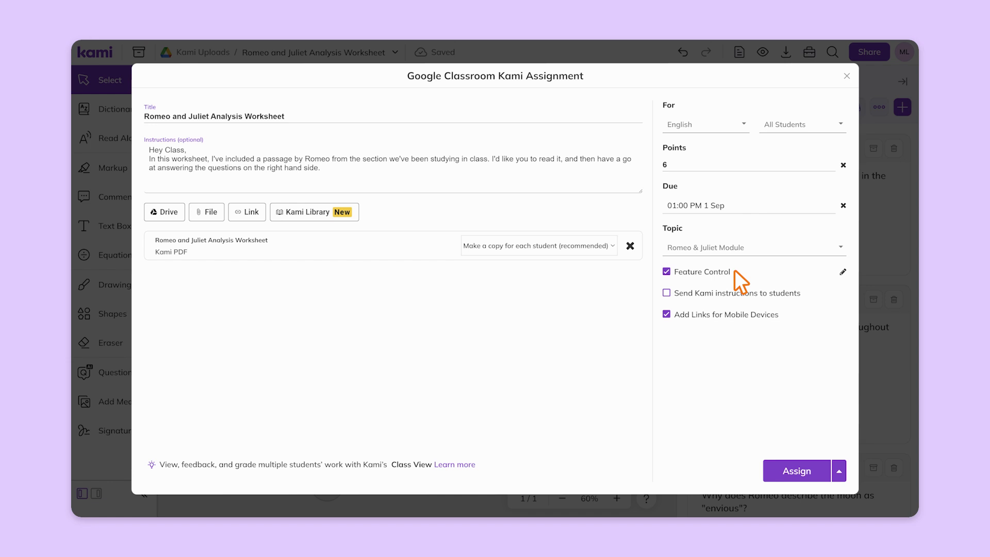
# Turn off Copy and Paste in Feature Control, then assign the worksheet to the class
pyautogui.click(844, 272)
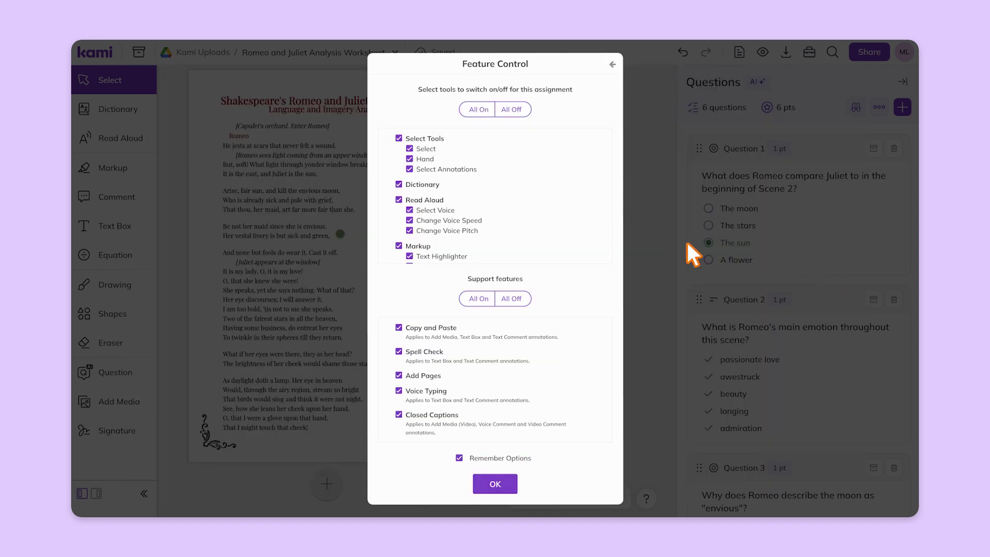
pyautogui.scroll(-5, 545, 219)
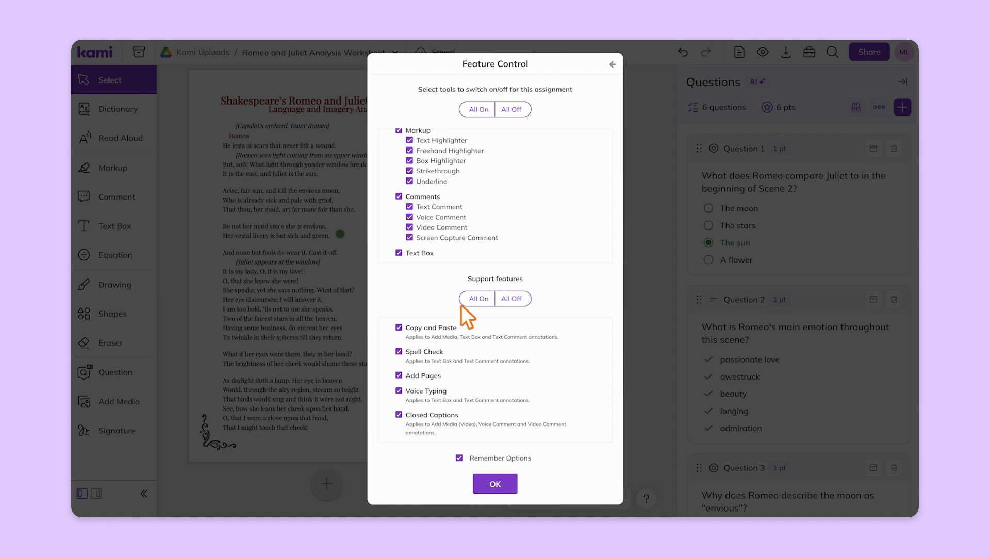
pyautogui.click(399, 328)
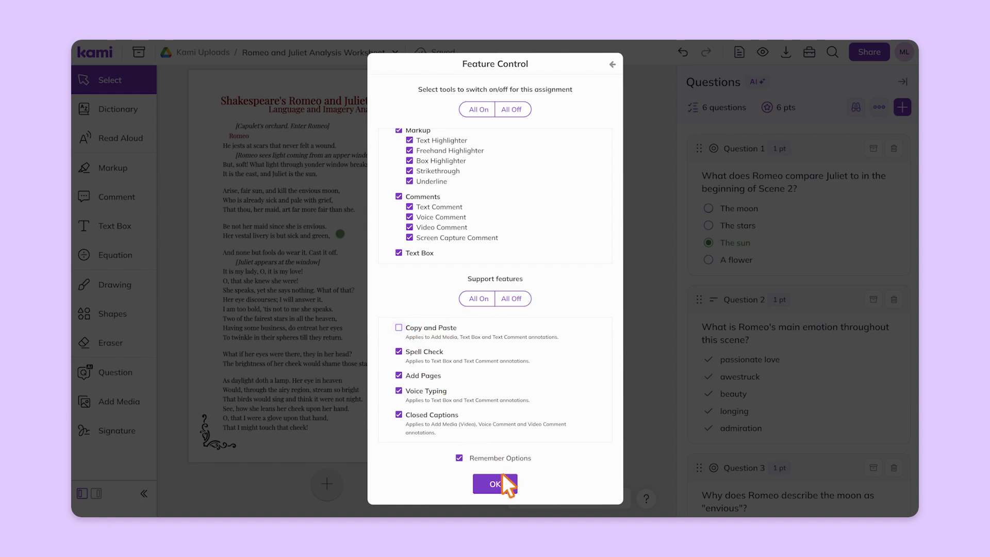
pyautogui.click(512, 487)
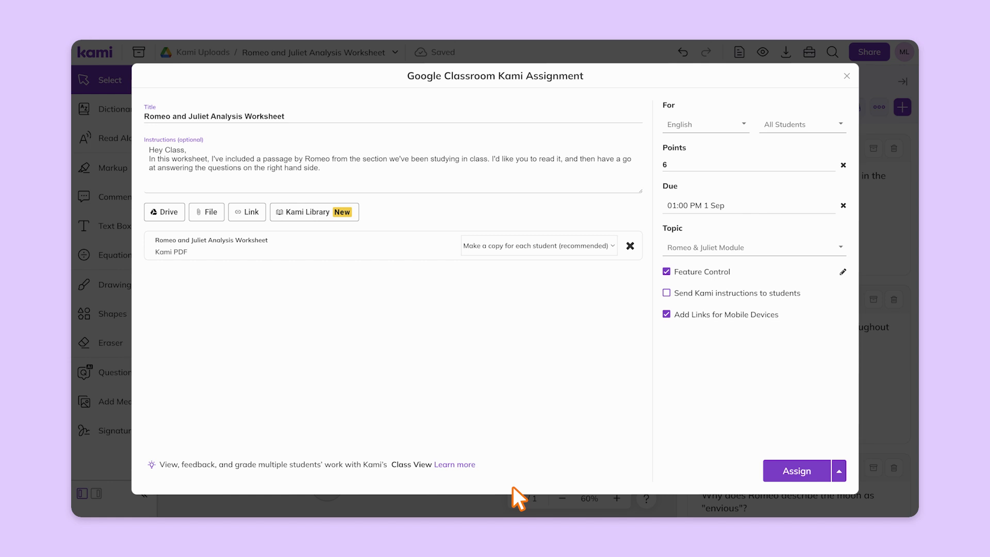
pyautogui.click(796, 471)
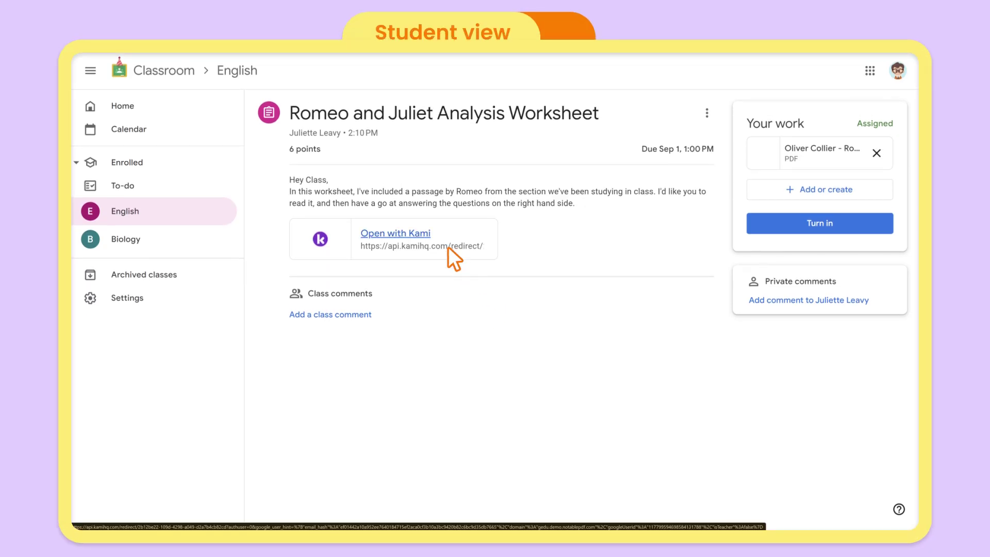
# Open the worksheet with Kami as a student and pick the Freehand Highlighter
pyautogui.click(428, 233)
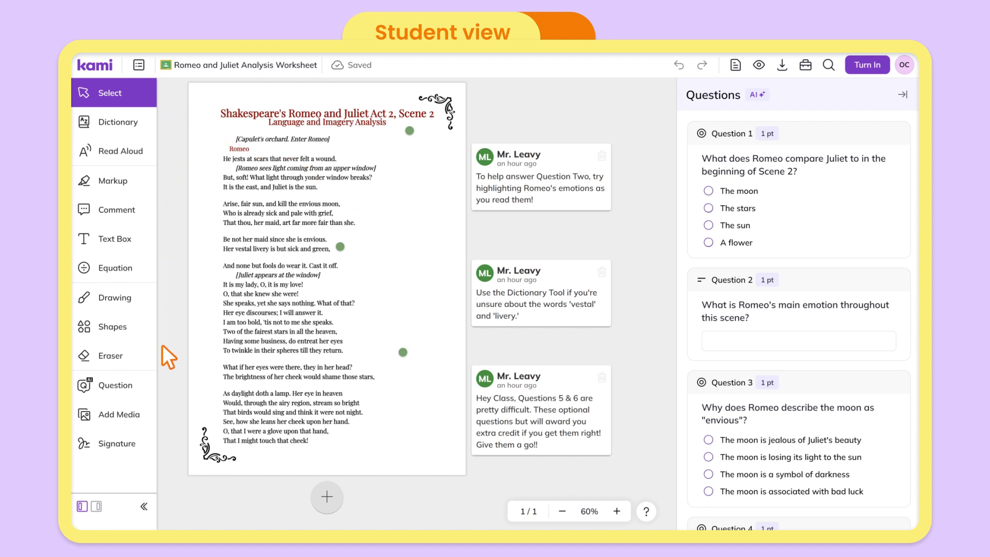
pyautogui.click(137, 192)
pyautogui.click(173, 208)
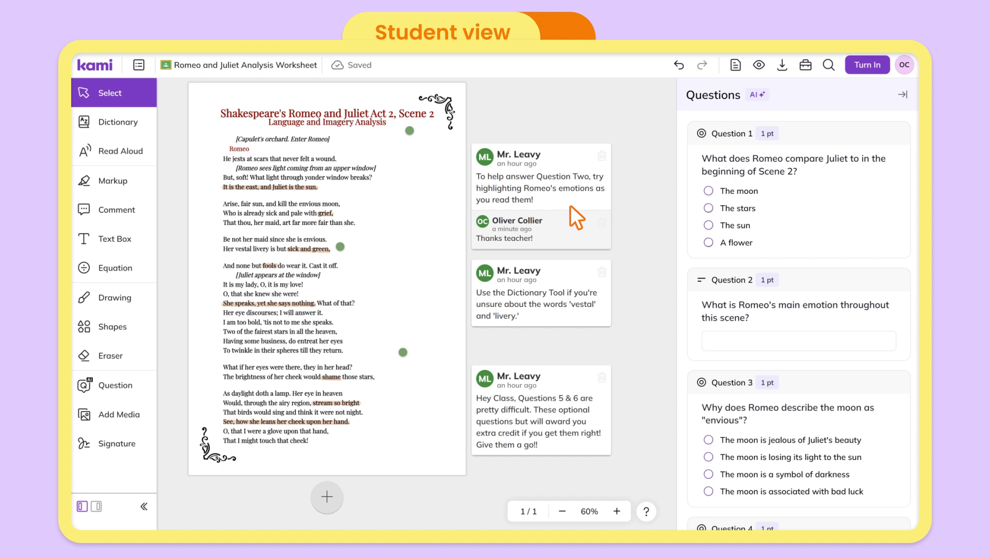
# Answer Q1 'The sun', Q3 with the jealous-moon option, and type 'Sadness' for Q2
pyautogui.click(708, 225)
pyautogui.click(709, 441)
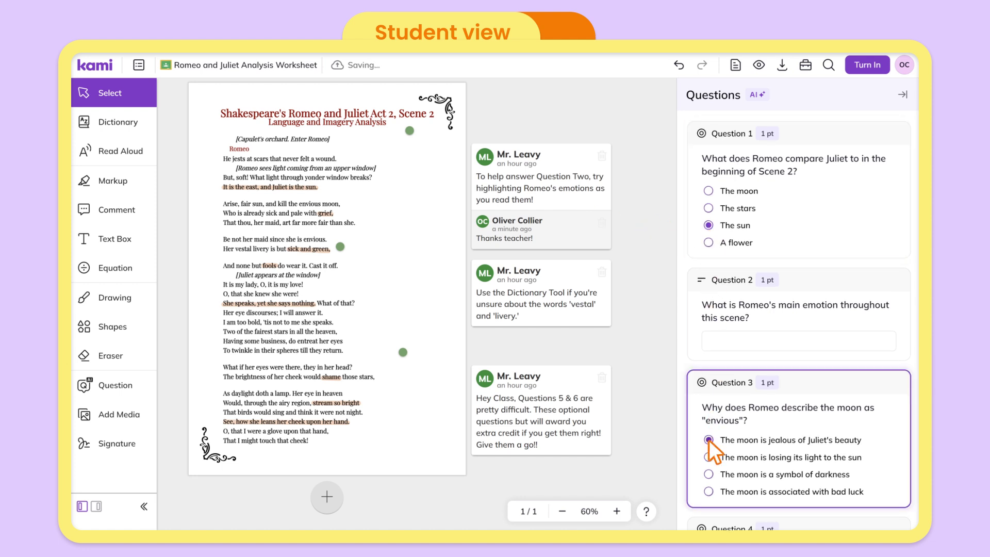
pyautogui.click(761, 343)
pyautogui.write('Sadness')
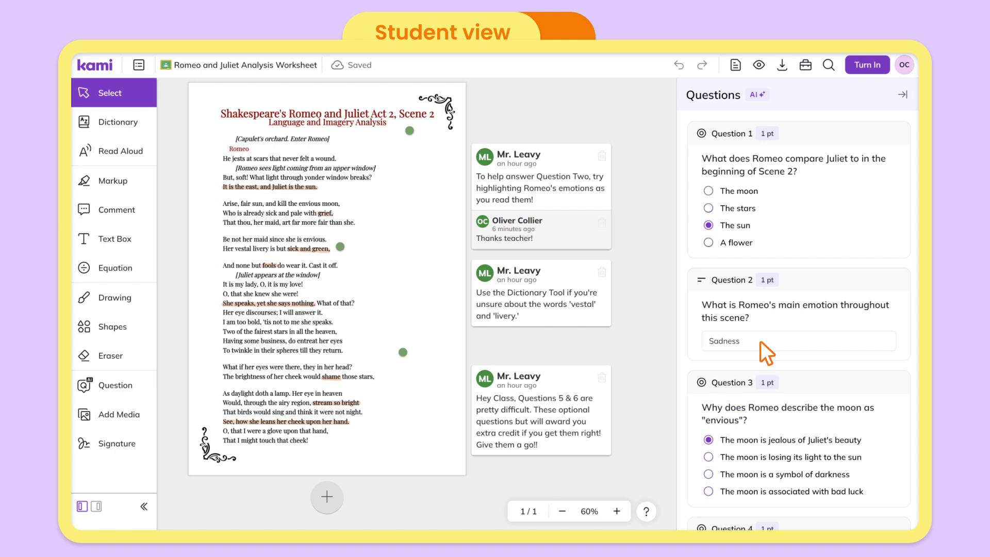
# Turn in the completed worksheet and confirm the submission
pyautogui.click(884, 70)
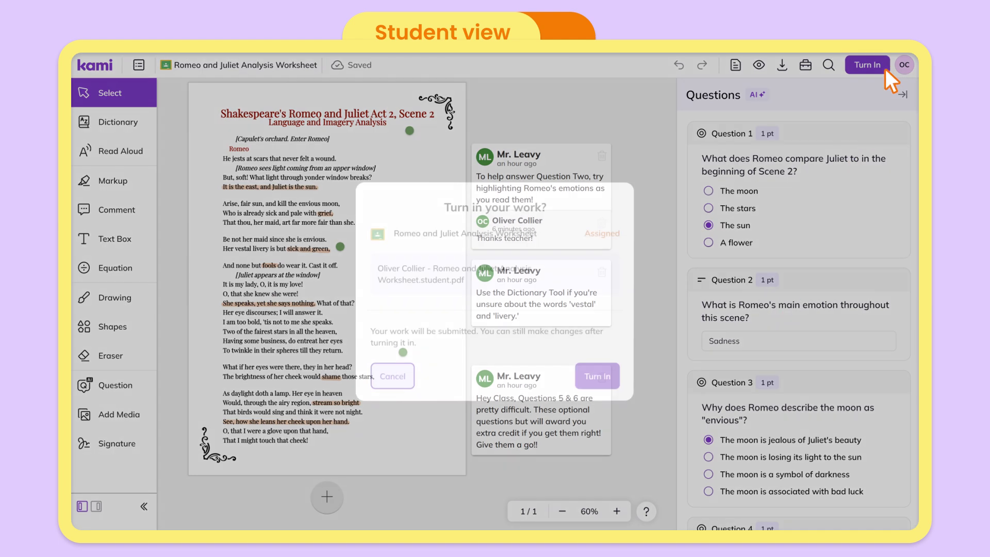
pyautogui.click(598, 376)
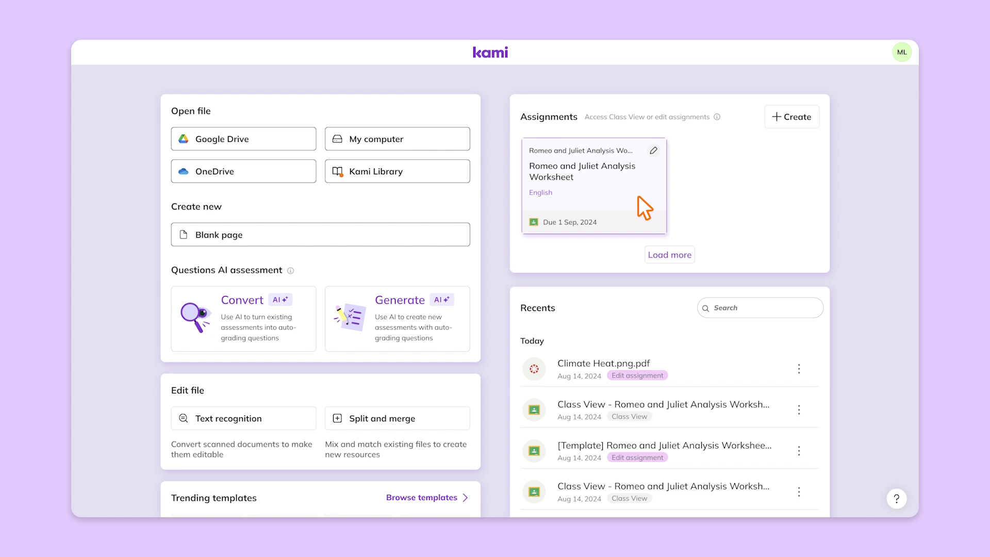
# Open Class View showing every student's worksheet side by side and scroll across them
pyautogui.click(630, 197)
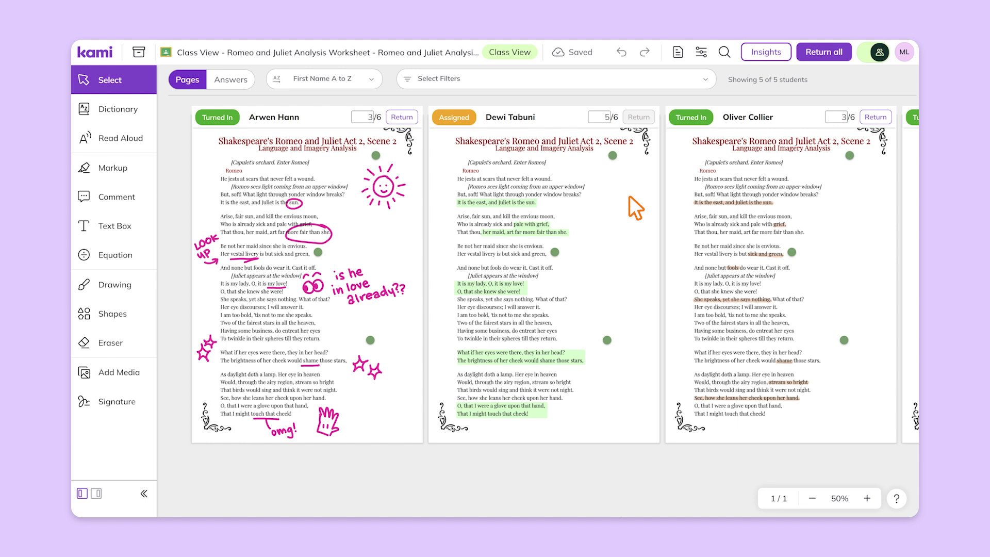
pyautogui.hscroll(5, 630, 196)
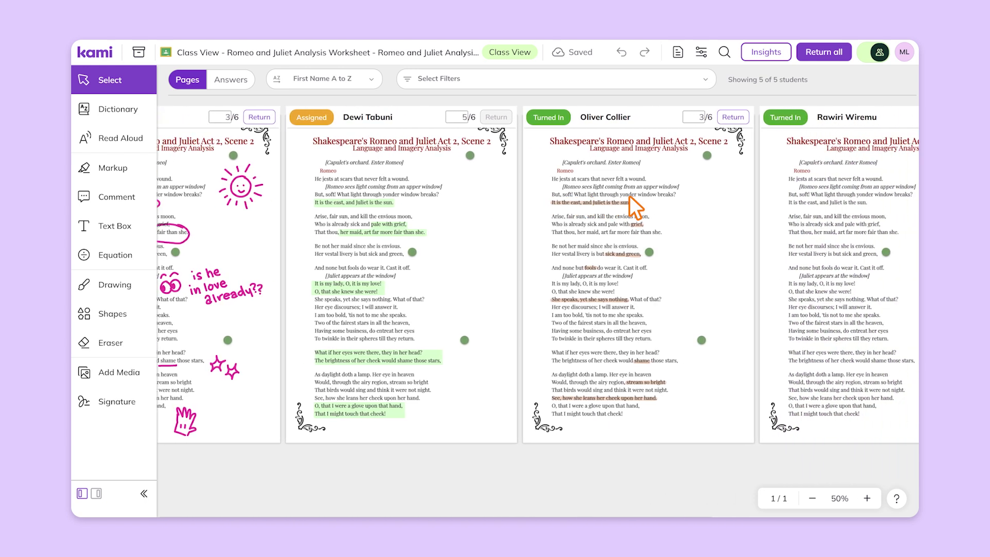
pyautogui.hscroll(5, 630, 195)
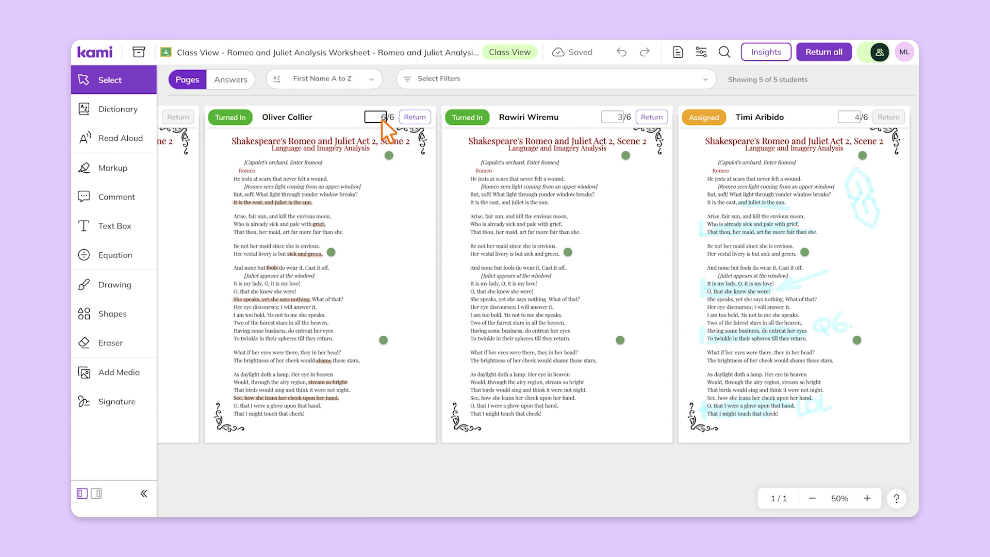
# Post a pasted text comment on the last student's worksheet and show the Answers grid
pyautogui.click(152, 205)
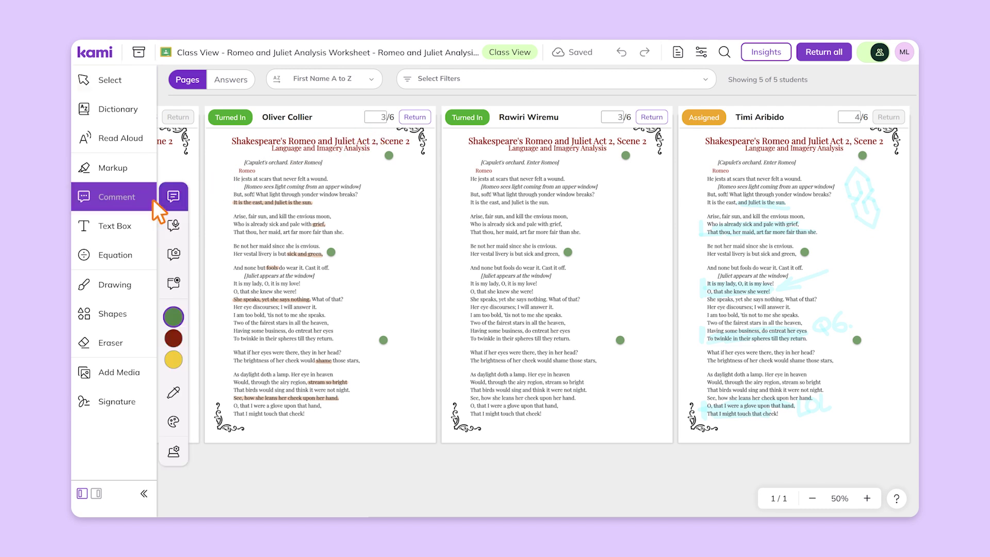
pyautogui.click(846, 315)
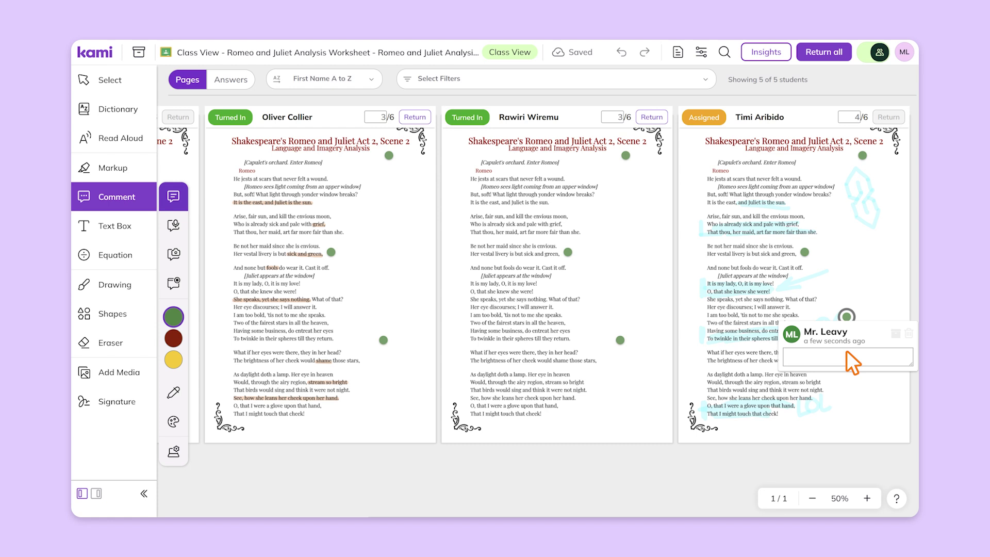
pyautogui.write("You're on the right track Timi, this is the key to question six.")
pyautogui.press('Return')
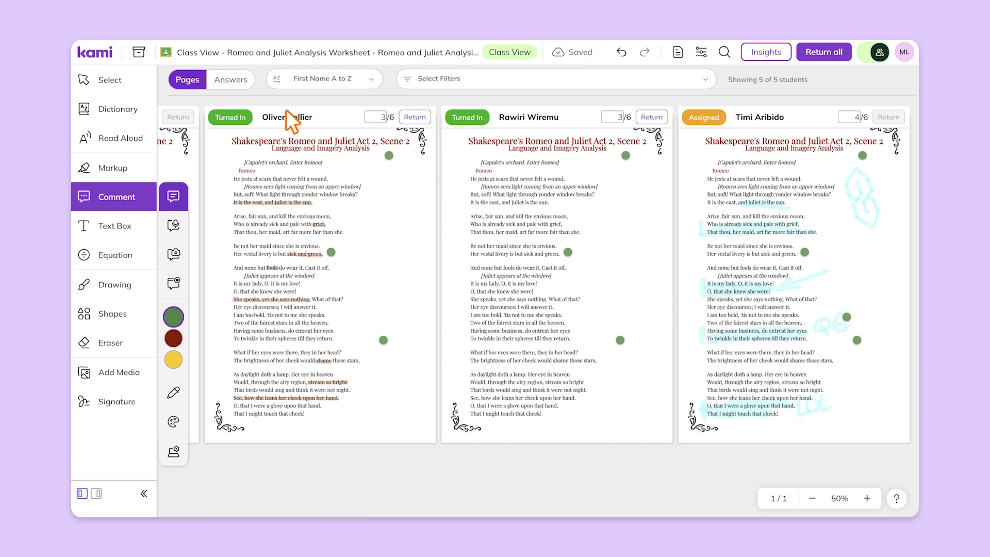
pyautogui.click(234, 82)
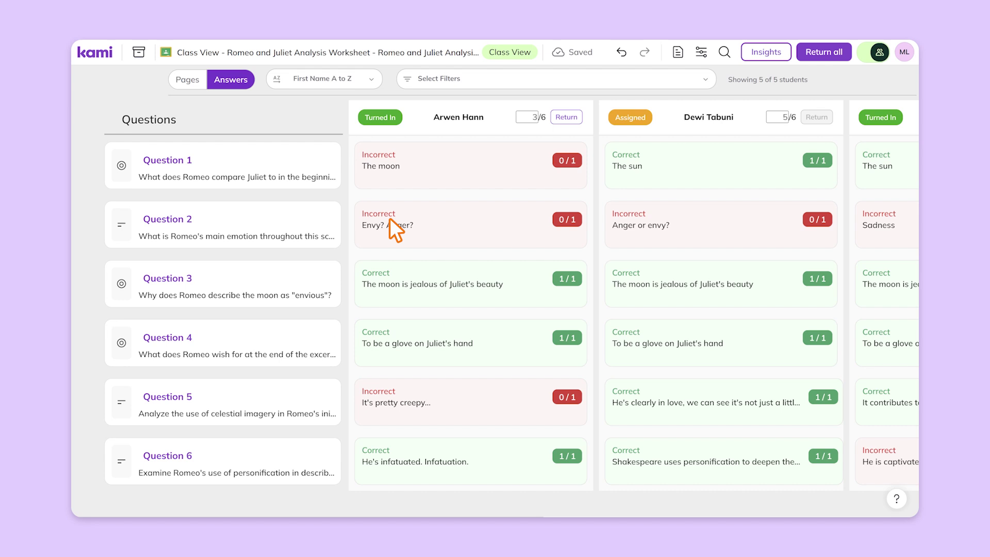
# Scroll across the students' graded answers, then open the assignment template for editing
pyautogui.hscroll(5, 410, 236)
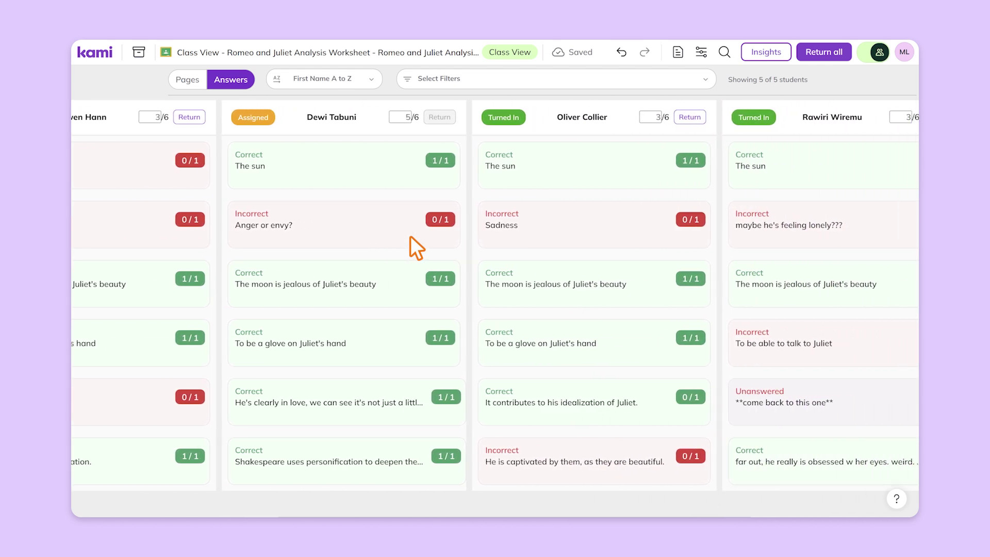
pyautogui.hscroll(5, 411, 236)
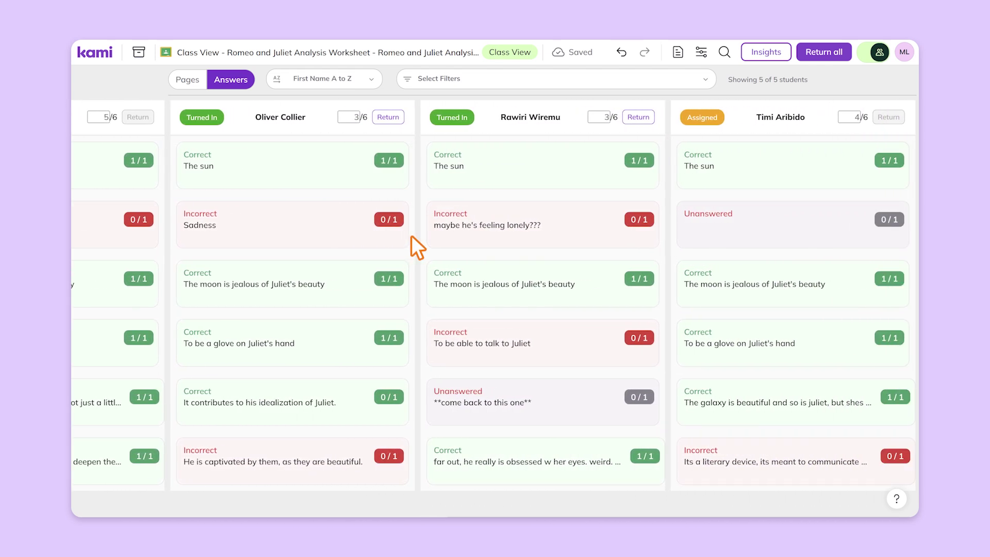
pyautogui.click(871, 61)
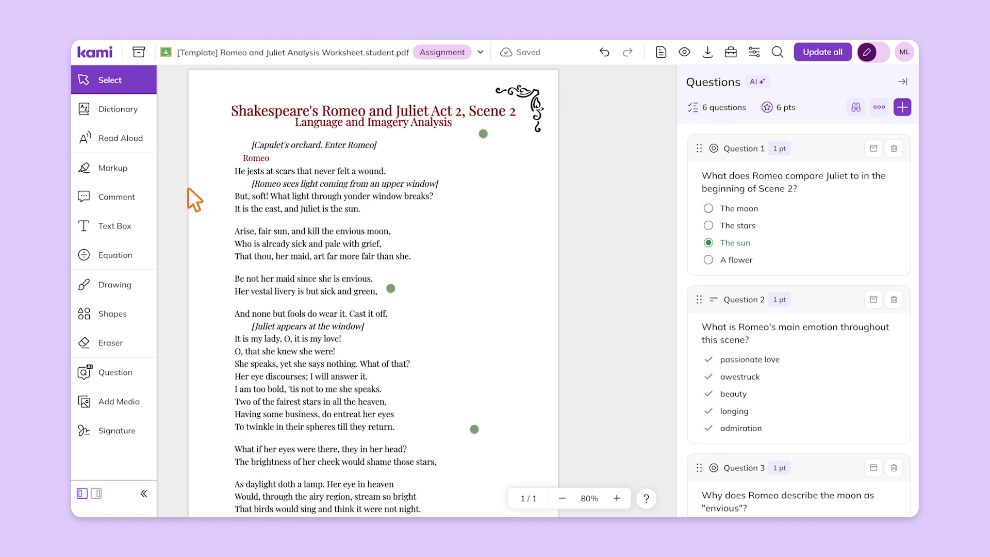
# Record a 9-second voice comment beside 'Arise, fair sun' and reply with the pasted YouTube link
pyautogui.click(142, 196)
pyautogui.click(185, 227)
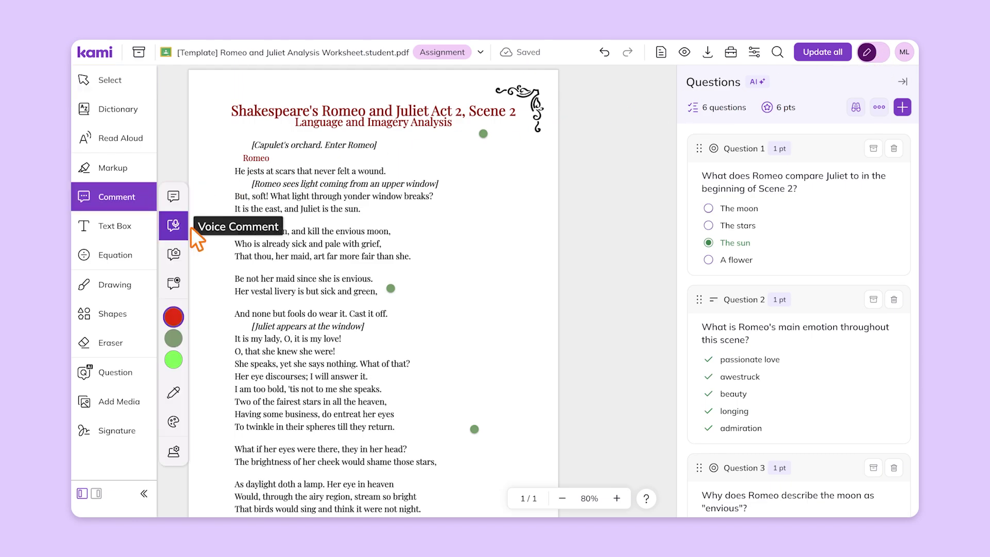
pyautogui.click(472, 241)
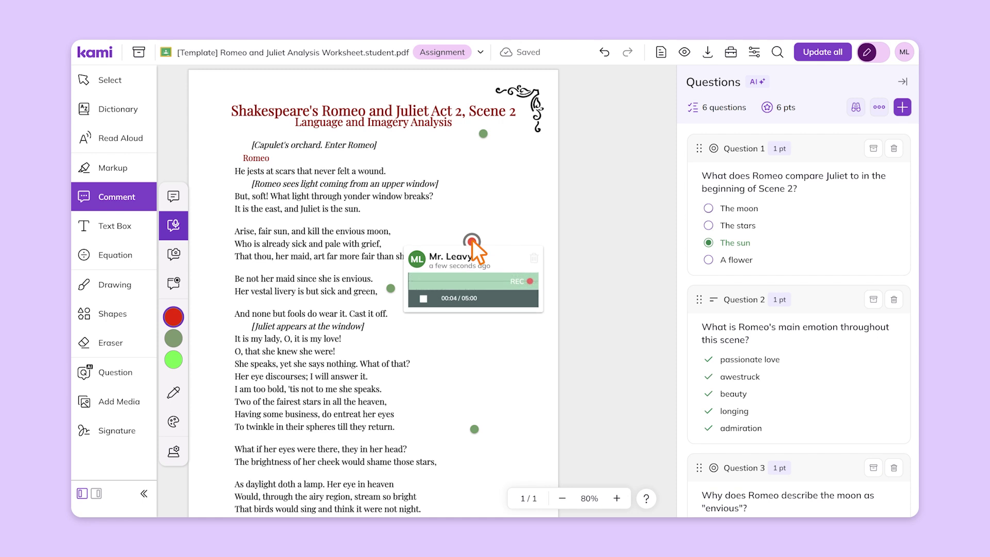
pyautogui.click(423, 299)
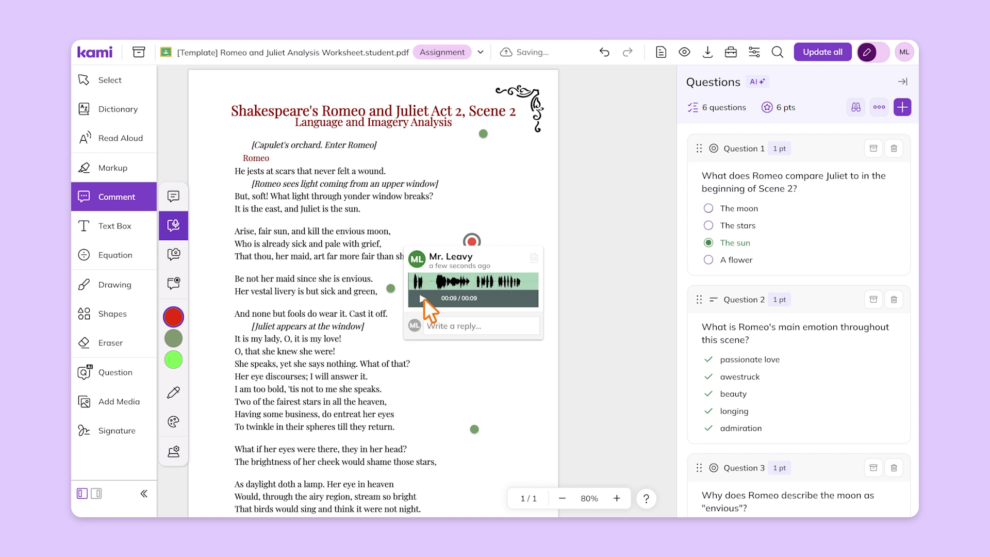
pyautogui.write('https://www.youtube.com/watch?v=CMKLDi5H_24')
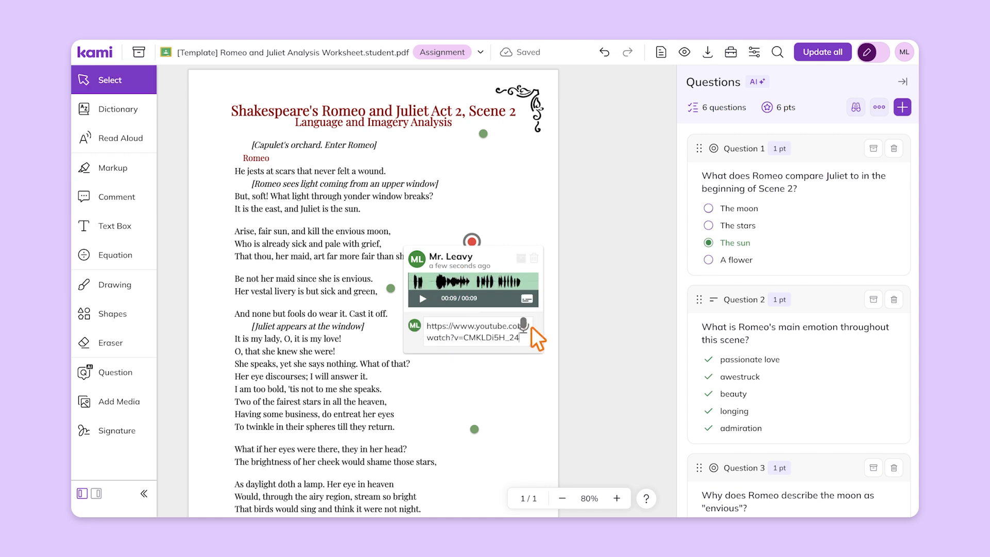
pyautogui.press('Return')
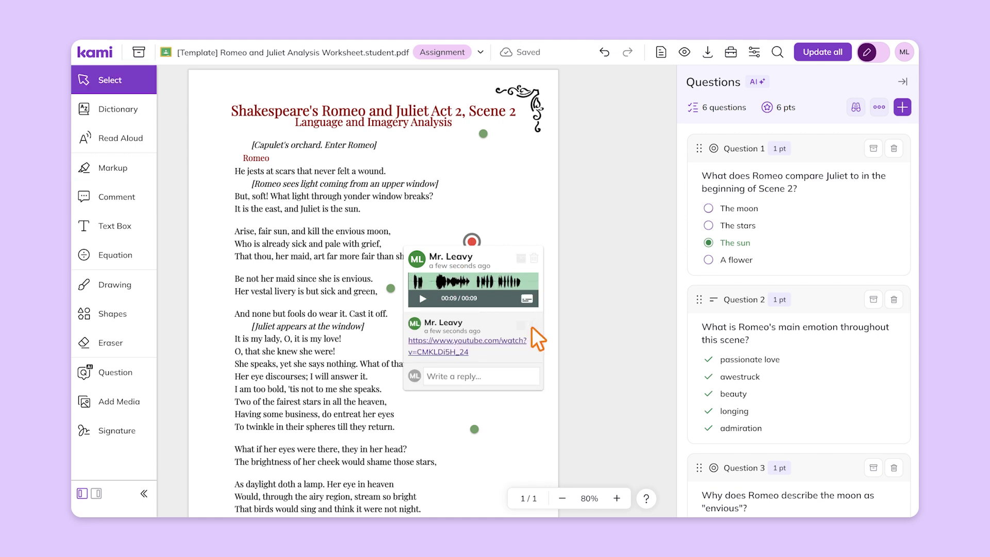
pyautogui.click(563, 327)
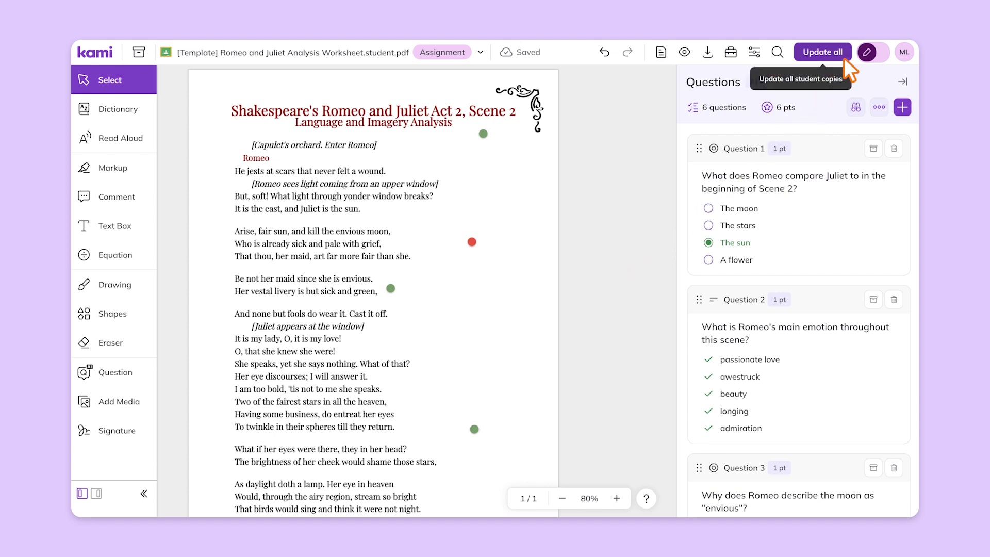
# Push the template changes to all student copies with Update all
pyautogui.click(840, 56)
pyautogui.click(566, 314)
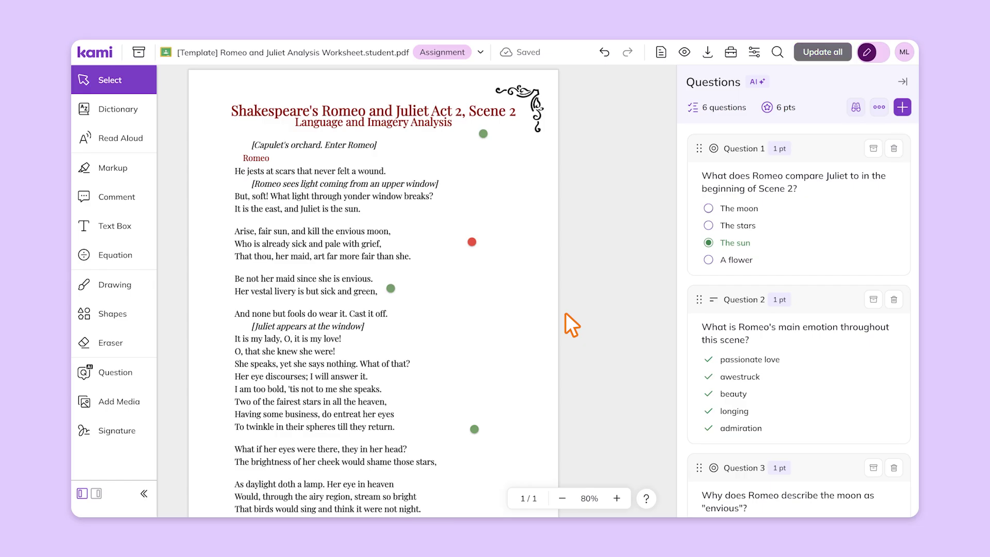
# Switch back to Class View and return all five assignments to students
pyautogui.click(868, 51)
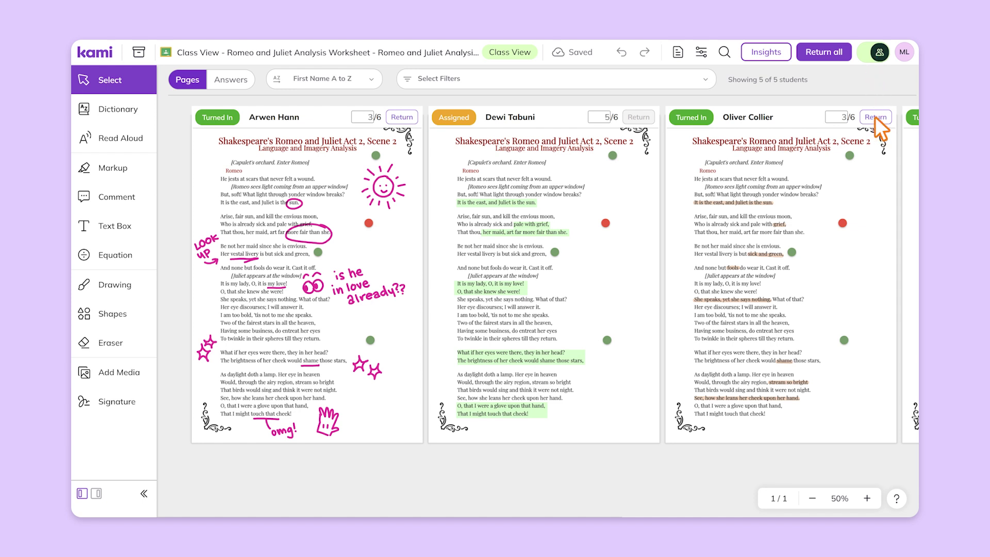
pyautogui.click(846, 58)
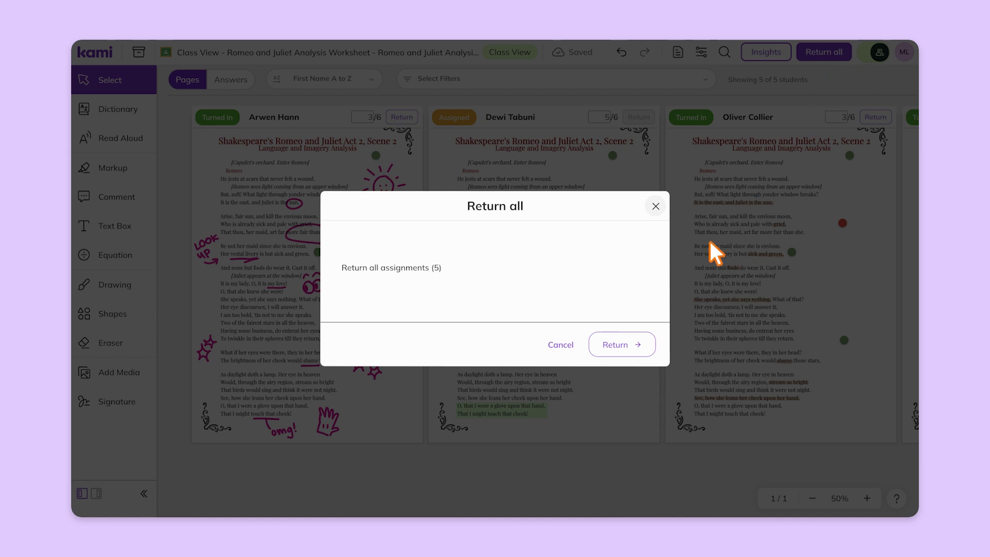
pyautogui.click(631, 352)
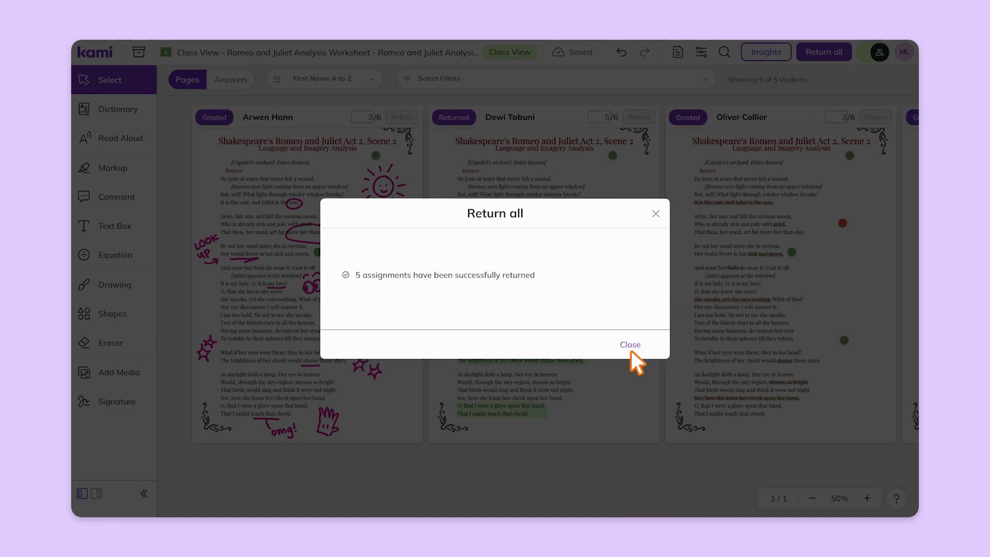
pyautogui.click(631, 352)
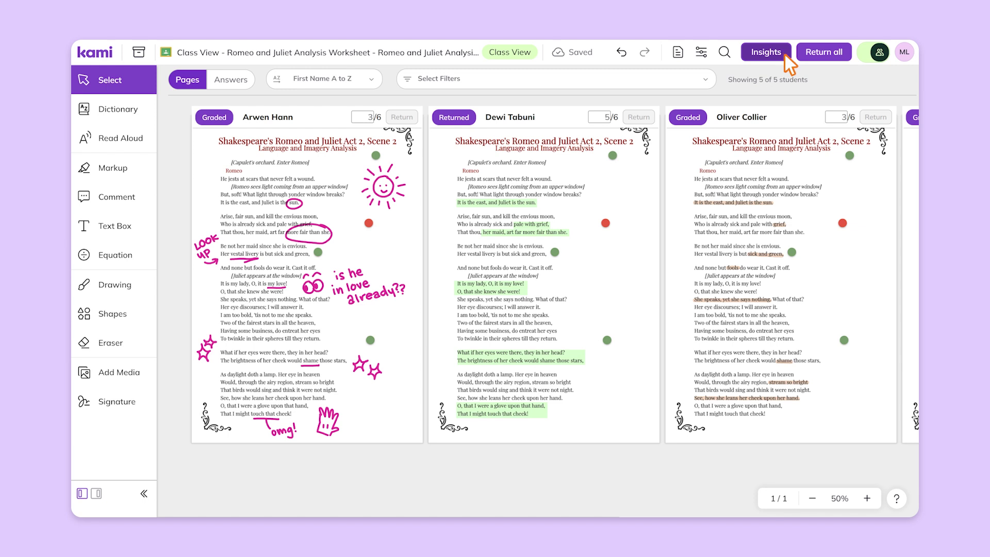
# Open Class View Insights on the Student Performance tab to see the 66% (4/6) class average
pyautogui.click(767, 52)
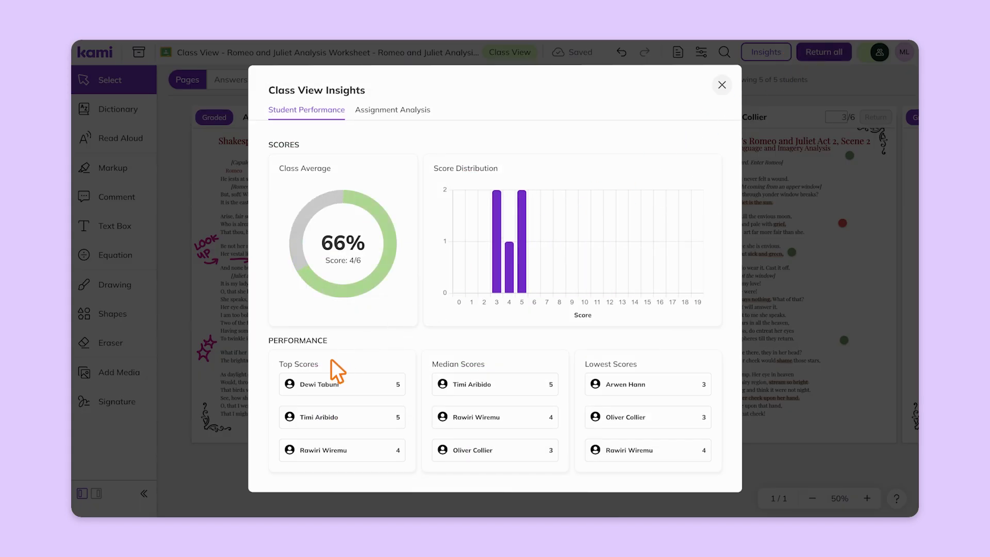